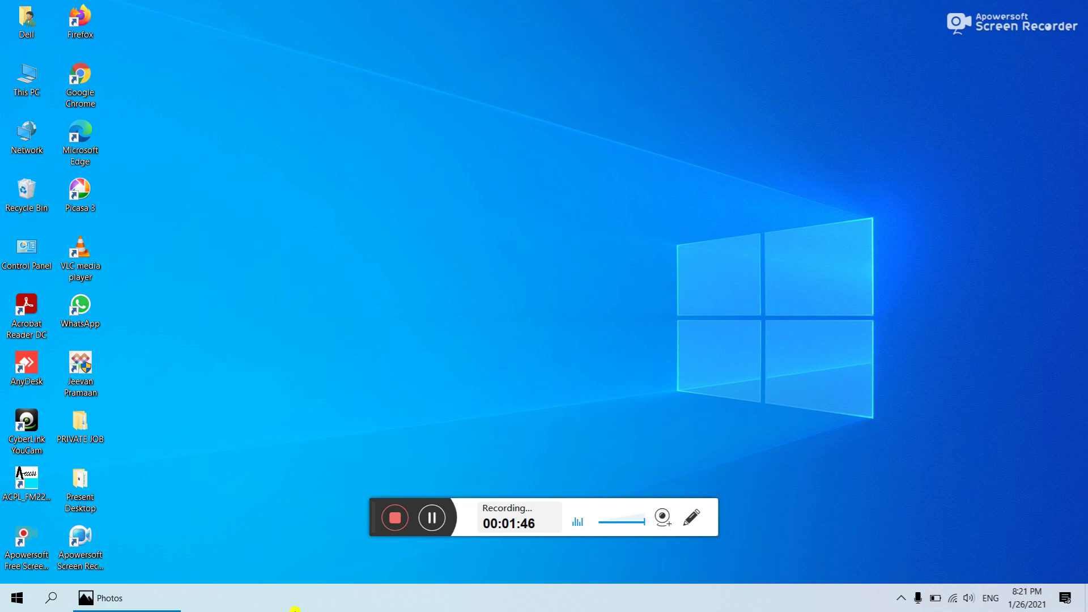
Step: Launch Google Chrome from Windows Search by searching for 'google cr'
{"action": "key", "text": "super"}
{"action": "type", "text": "goo"}
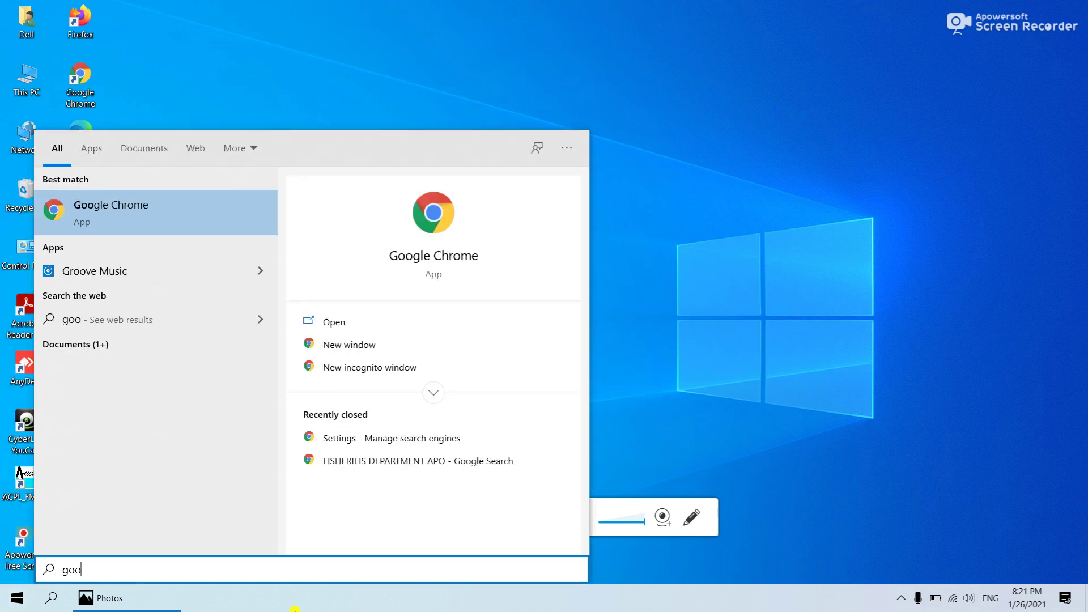
{"action": "type", "text": "gle cr"}
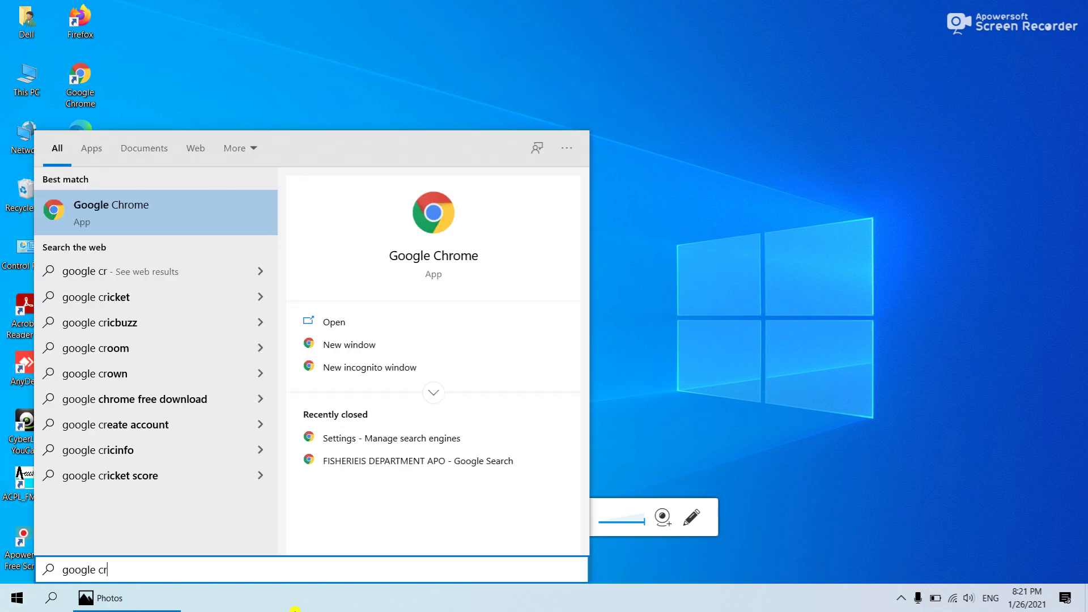
{"action": "key", "text": "Return"}
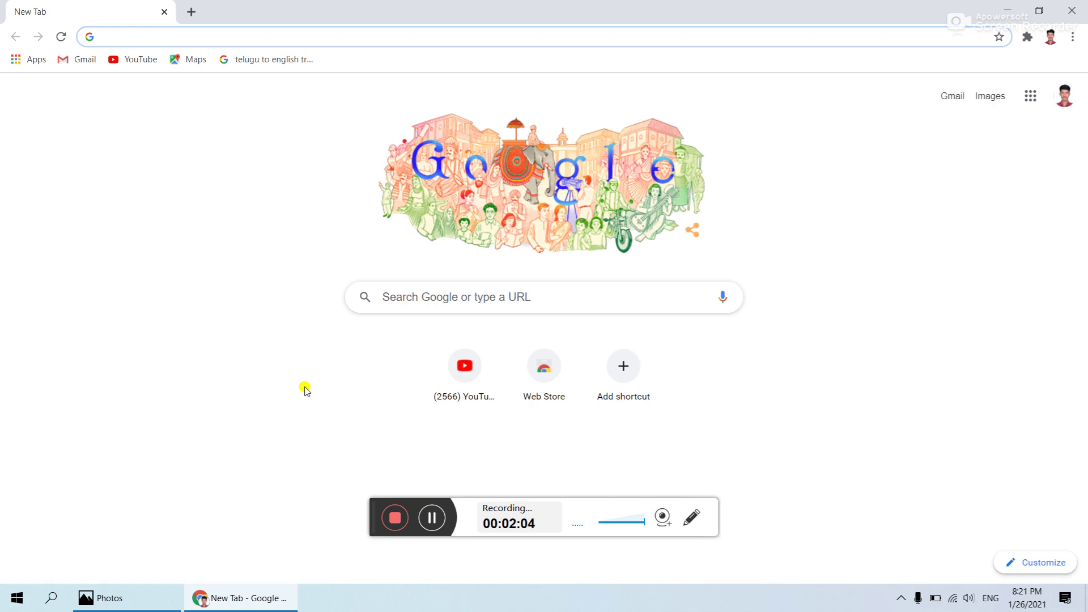
{"action": "key", "text": "super+t"}
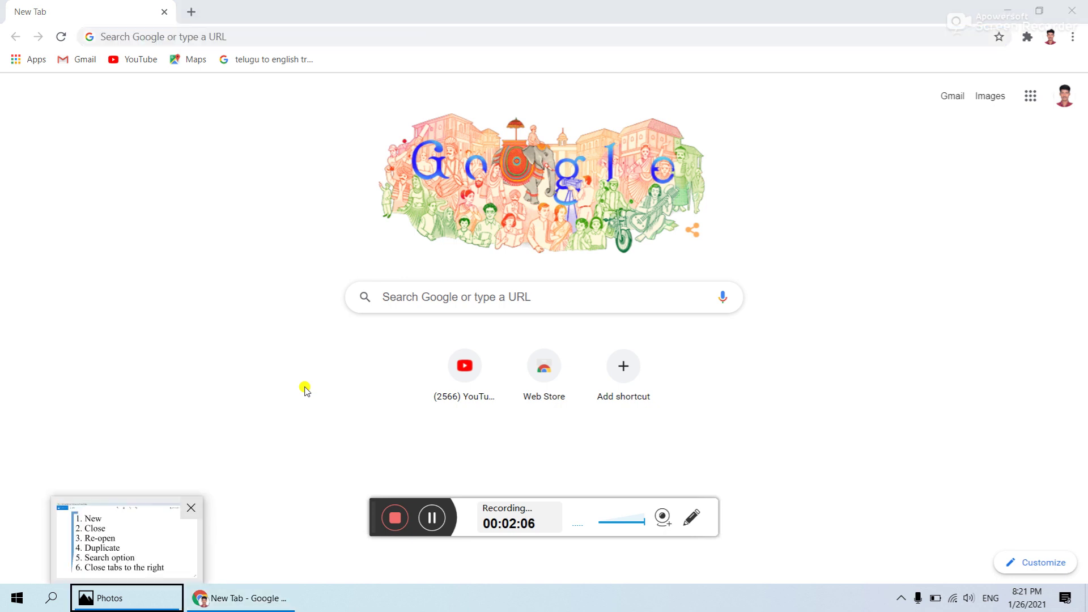
{"action": "key", "text": "Return"}
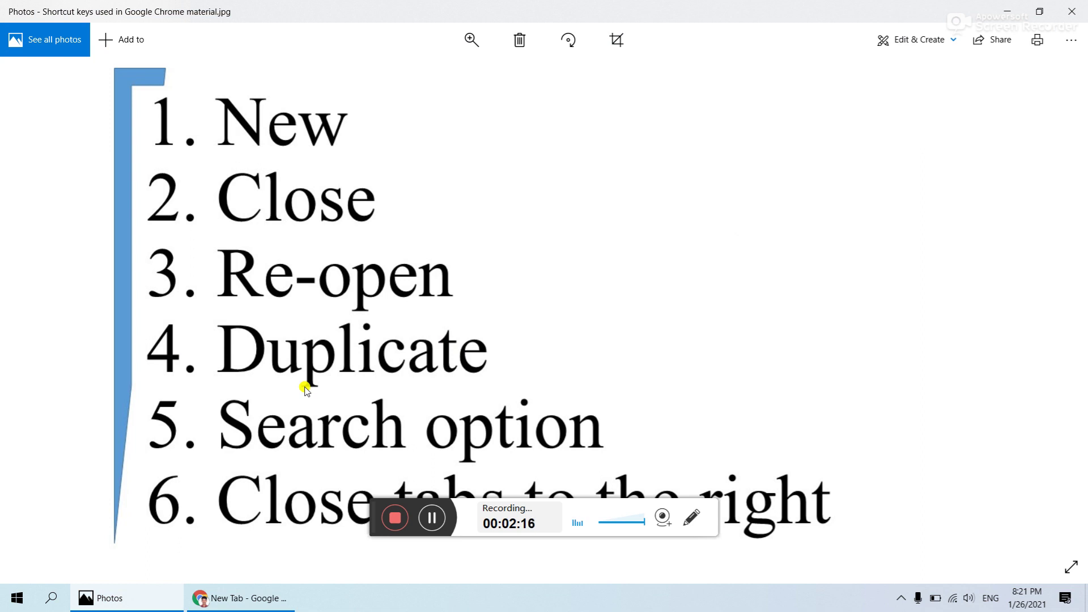
{"action": "key", "text": "alt+Tab"}
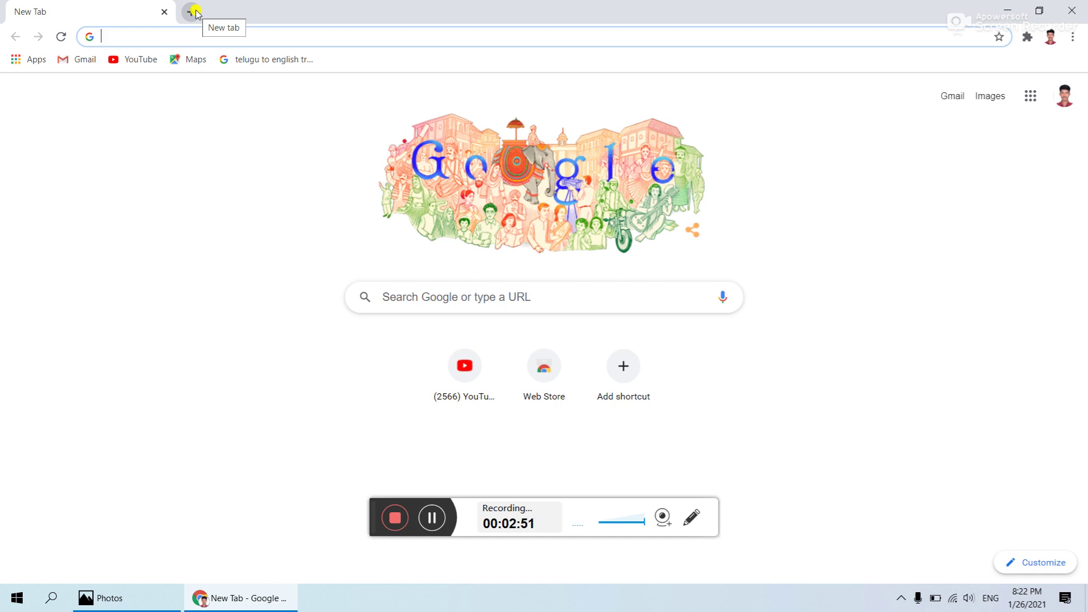
Step: Add a second New Tab with the + button in Chrome's tab strip
{"action": "left_click", "coordinate": [193, 12]}
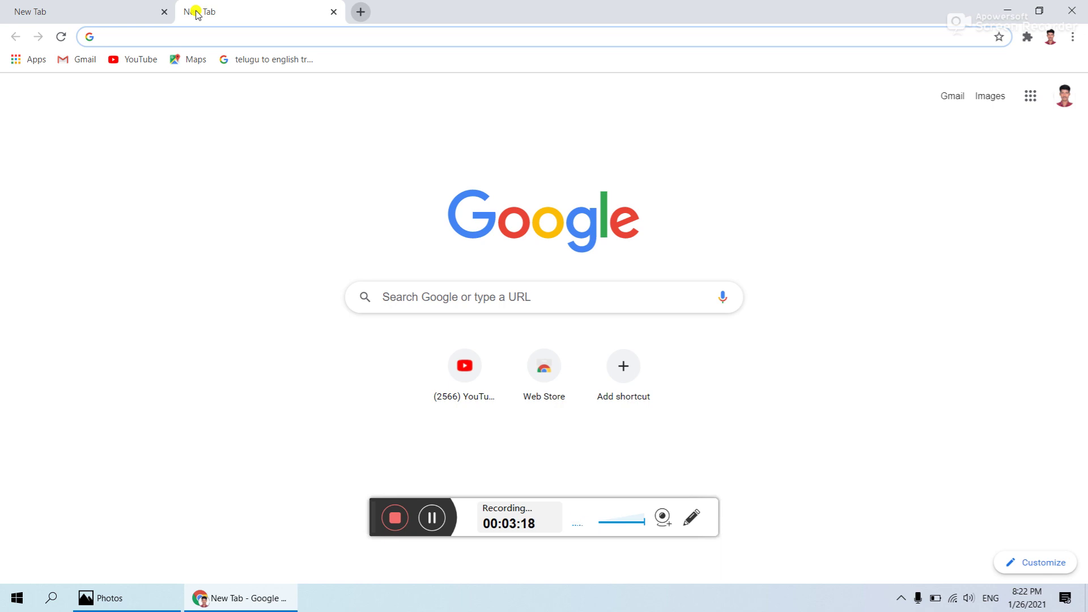
Step: Search Google for 'fight club' in the second tab, then open another tab with Ctrl+T
{"action": "type", "text": "fh"}
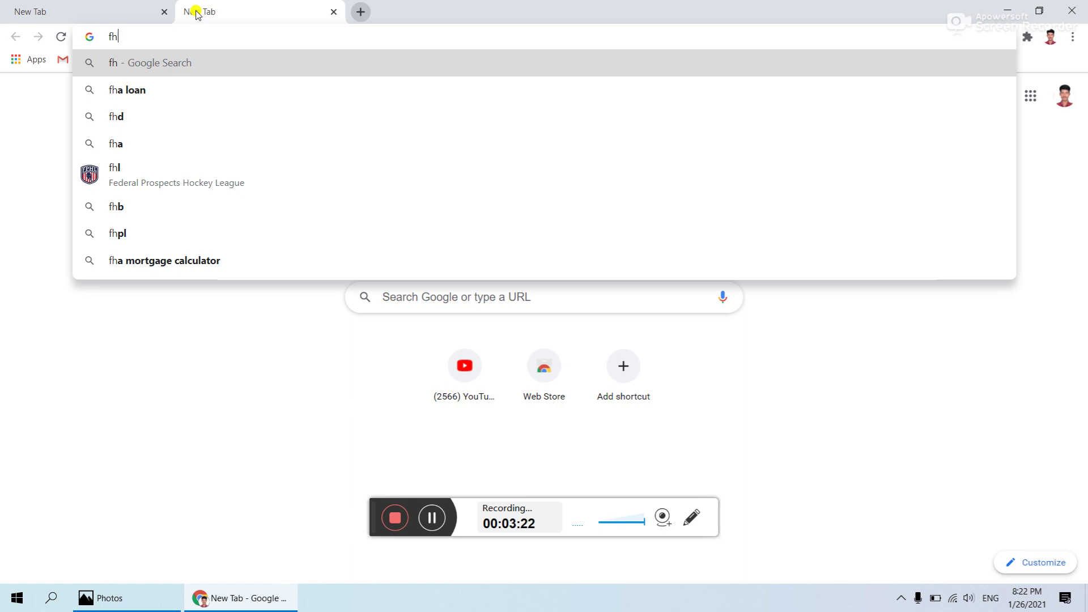
{"action": "key", "text": "BackSpace"}
{"action": "type", "text": "ight "}
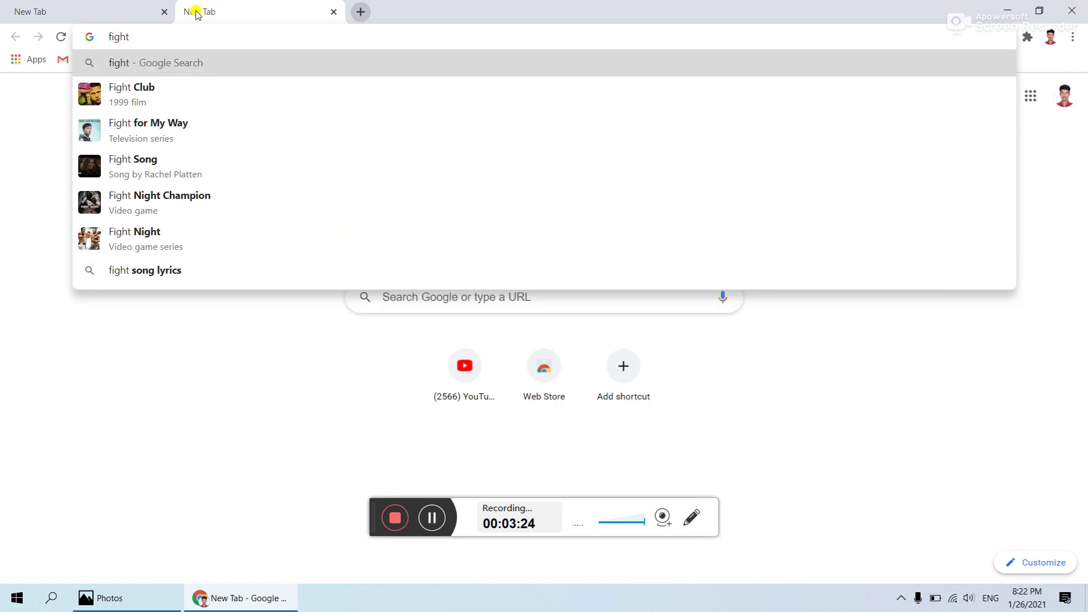
{"action": "type", "text": "cl"}
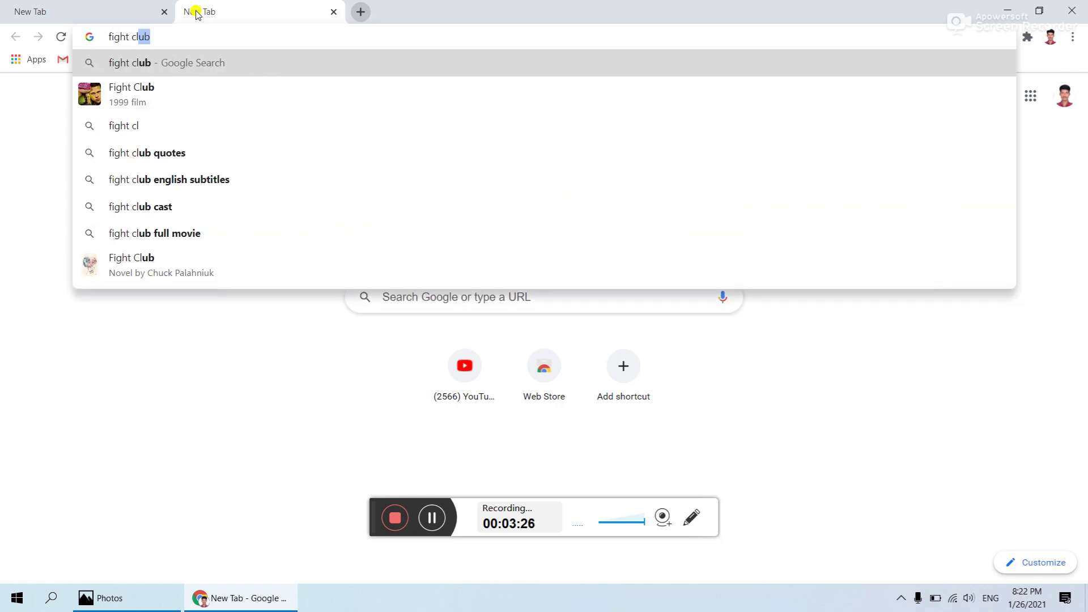
{"action": "type", "text": "ub"}
{"action": "key", "text": "Return"}
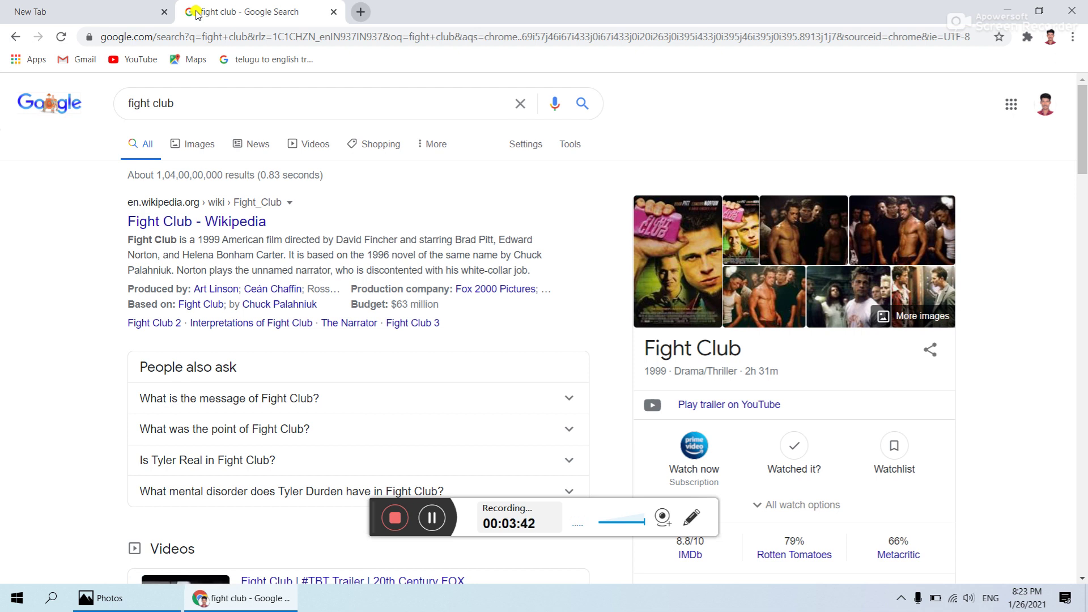
{"action": "key", "text": "ctrl+t"}
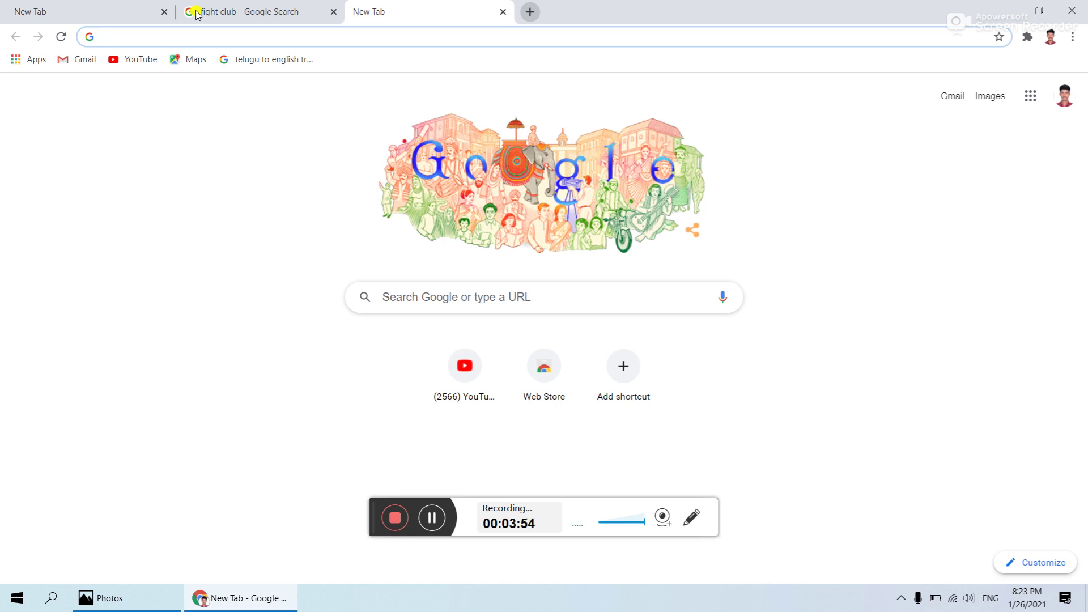
Step: Glance at the shortcut-keys image in Photos and return to Chrome with Alt+Tab
{"action": "key", "text": "alt+Tab"}
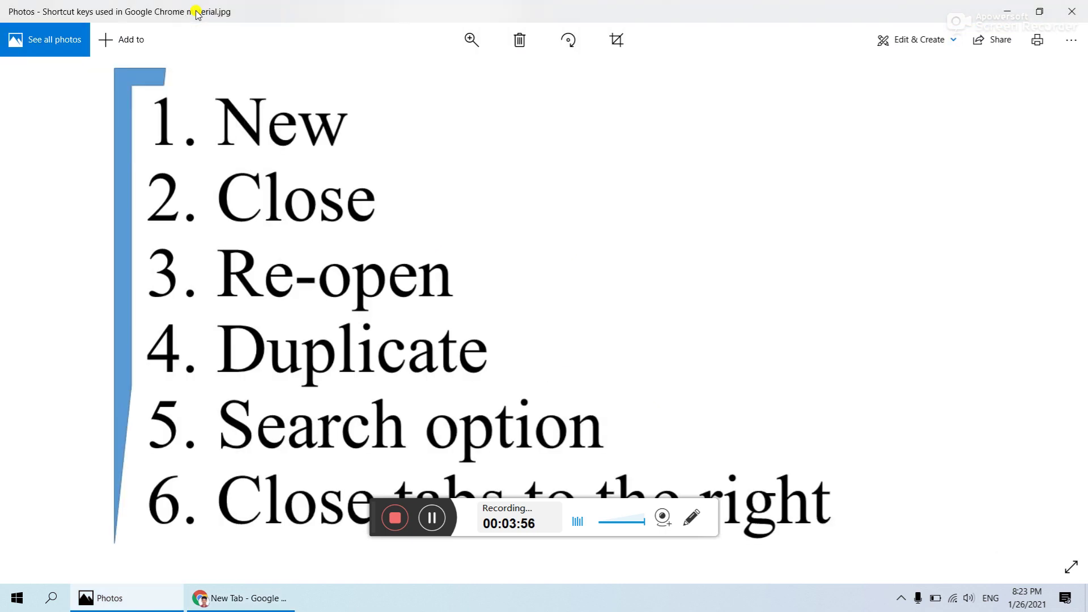
{"action": "key", "text": "alt+Tab"}
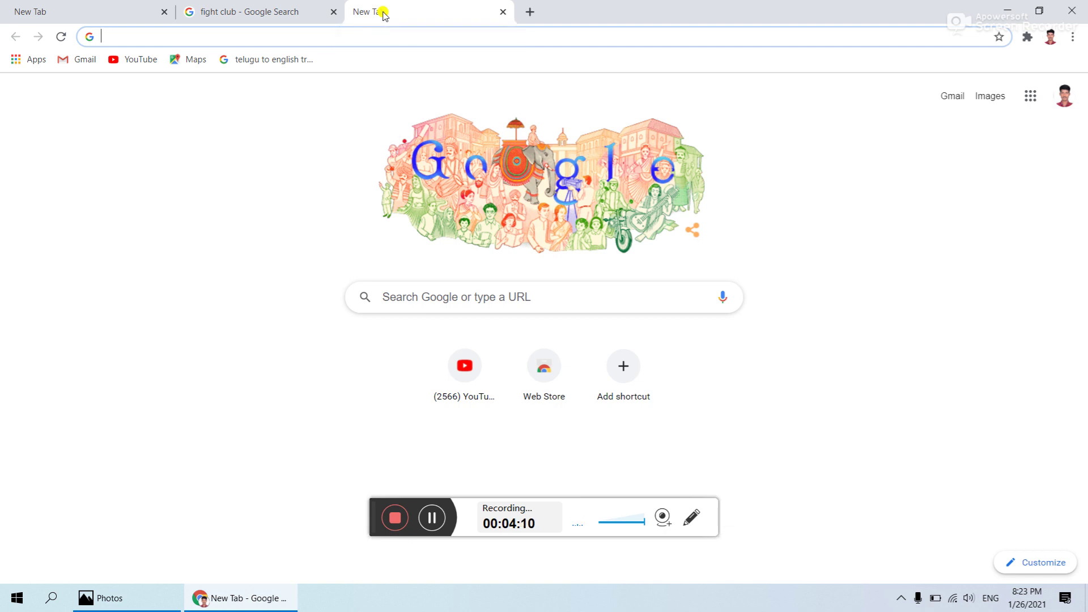
Step: Close the third New Tab from its context menu, then middle-click the 'fight club' tab closed
{"action": "right_click", "coordinate": [383, 13]}
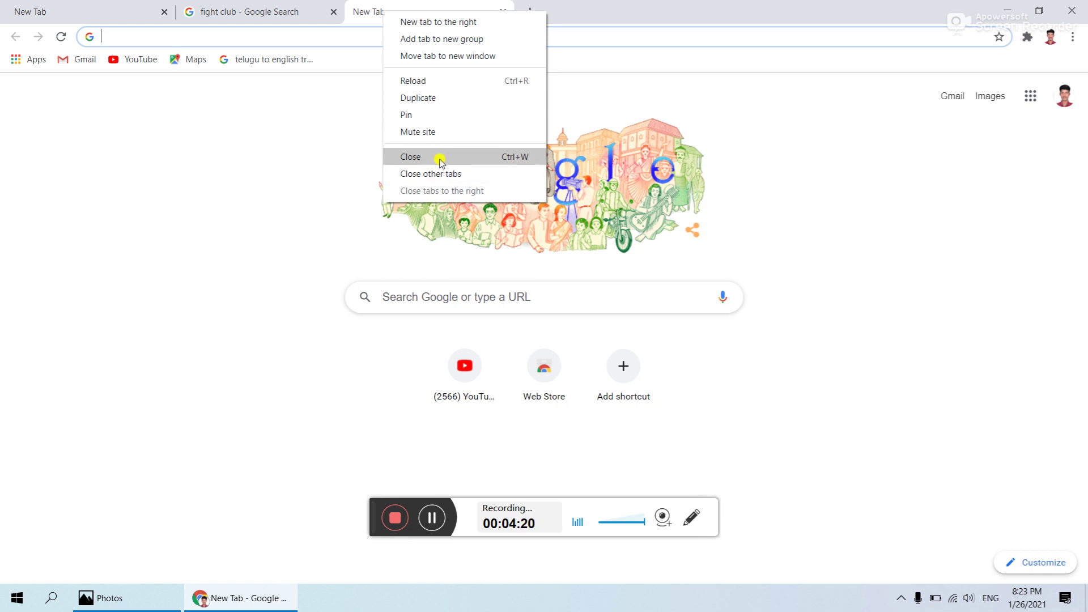
{"action": "left_click", "coordinate": [441, 157]}
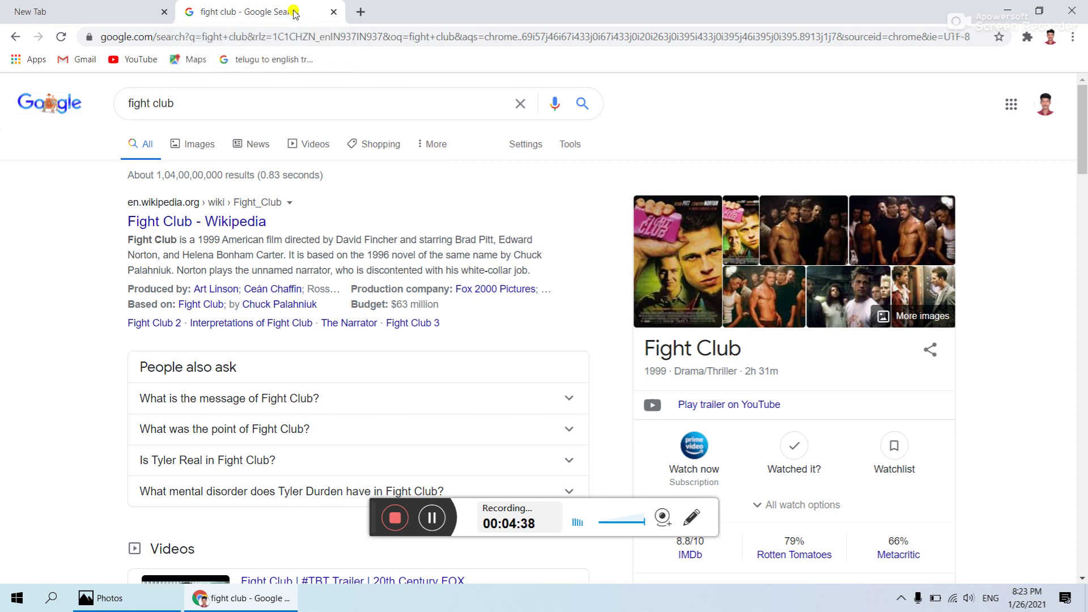
{"action": "middle_click", "coordinate": [294, 13]}
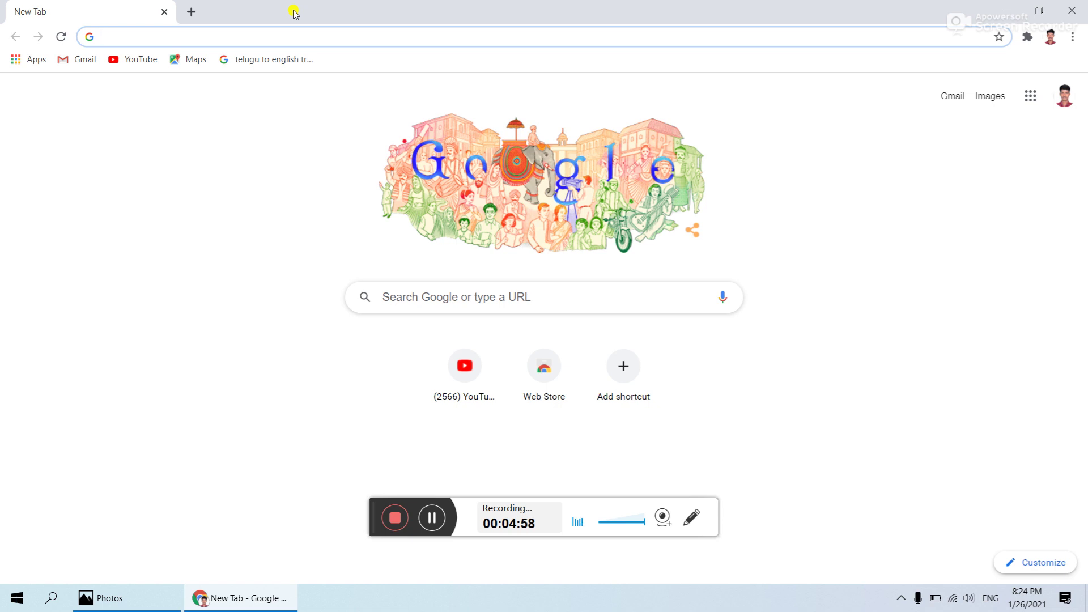
Step: Switch to the Photos window showing the Chrome shortcut-keys list
{"action": "key", "text": "alt+Tab"}
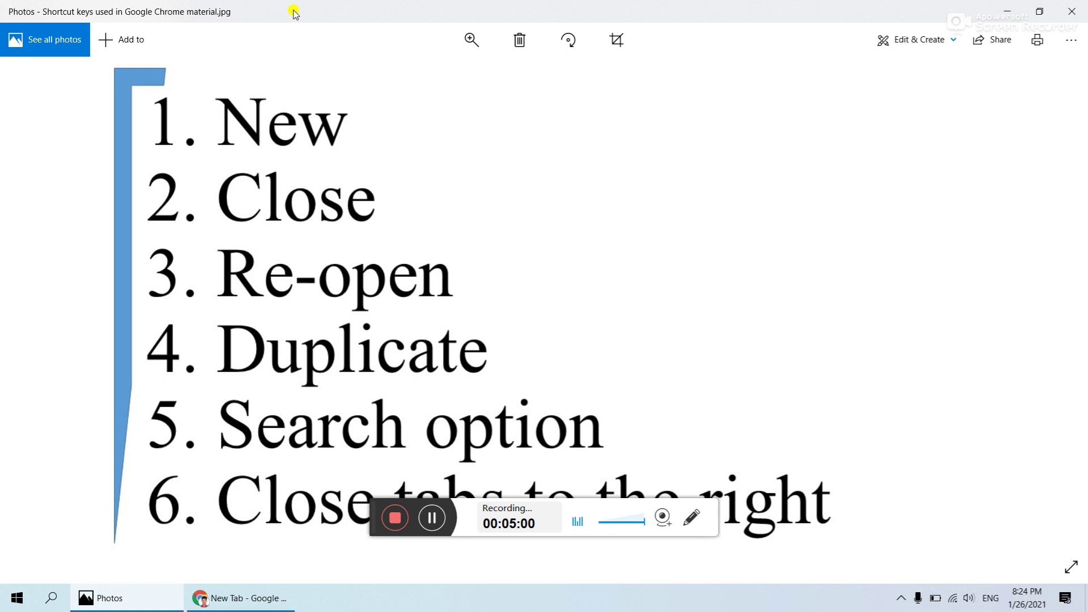
Step: Reopen the closed 'fight club' search tab in Chrome, then return to the Photos shortcut list
{"action": "key", "text": "alt+Tab"}
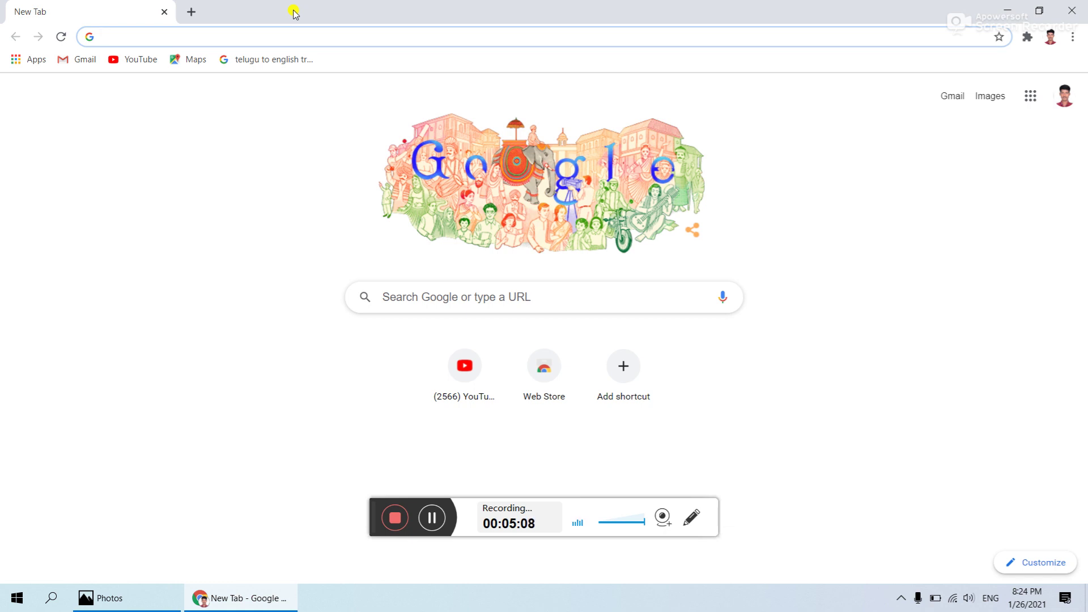
{"action": "type", "text": "fight club"}
{"action": "key", "text": "alt+Return"}
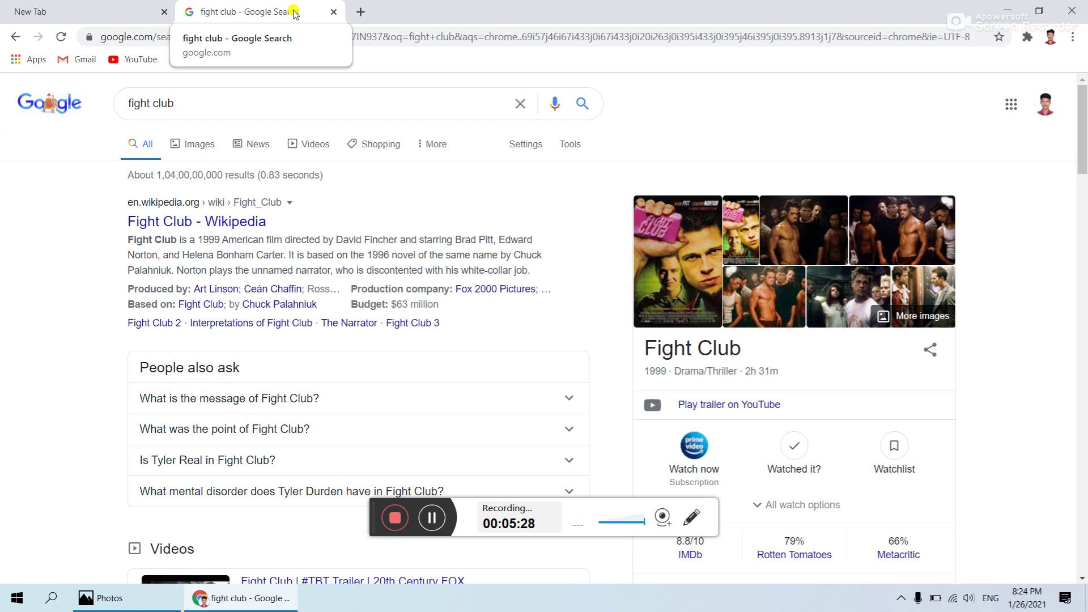
{"action": "key", "text": "alt+Tab"}
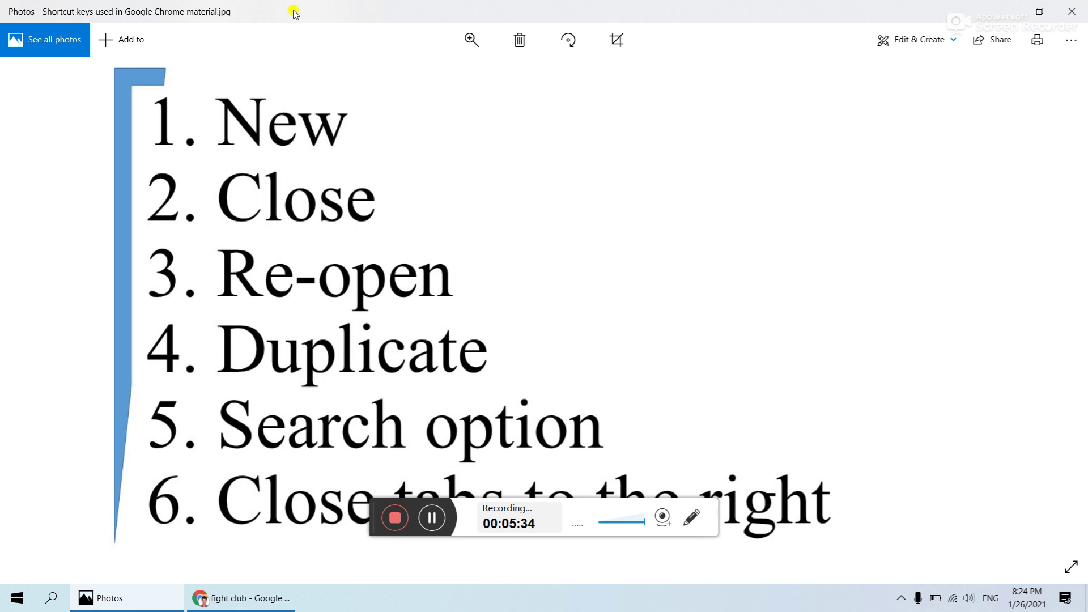
Step: Duplicate the 'fight club' results tab from its context menu and view each copy
{"action": "key", "text": "alt+Tab"}
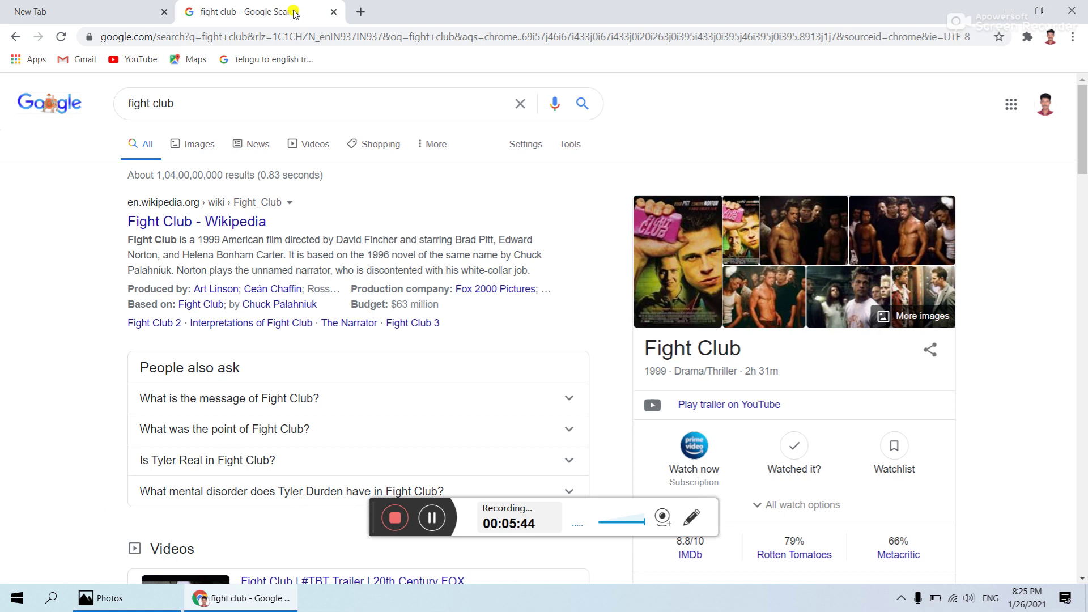
{"action": "right_click", "coordinate": [294, 13]}
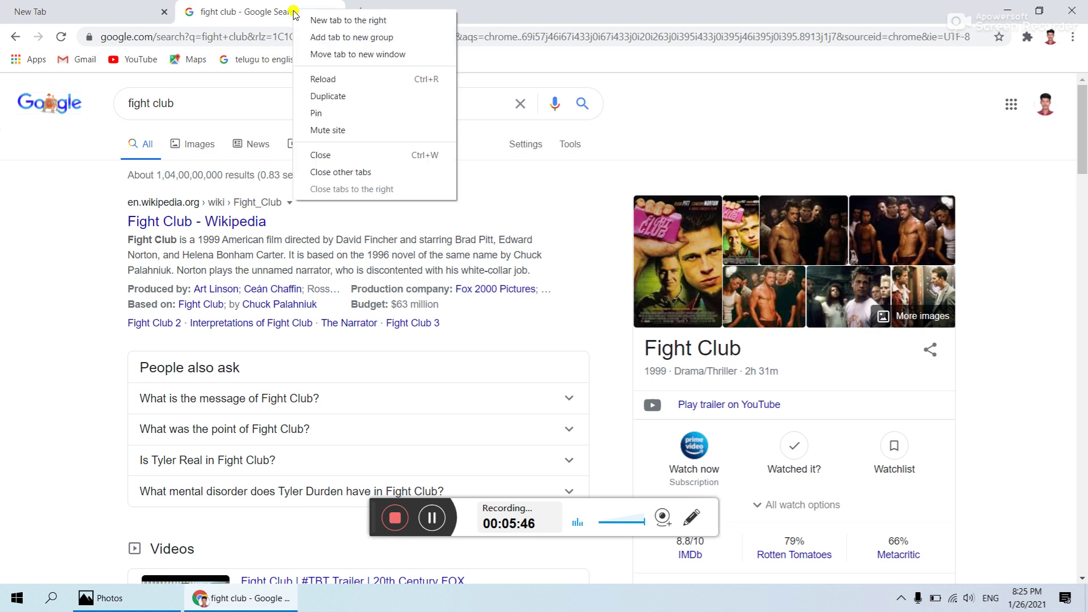
{"action": "left_click", "coordinate": [332, 100]}
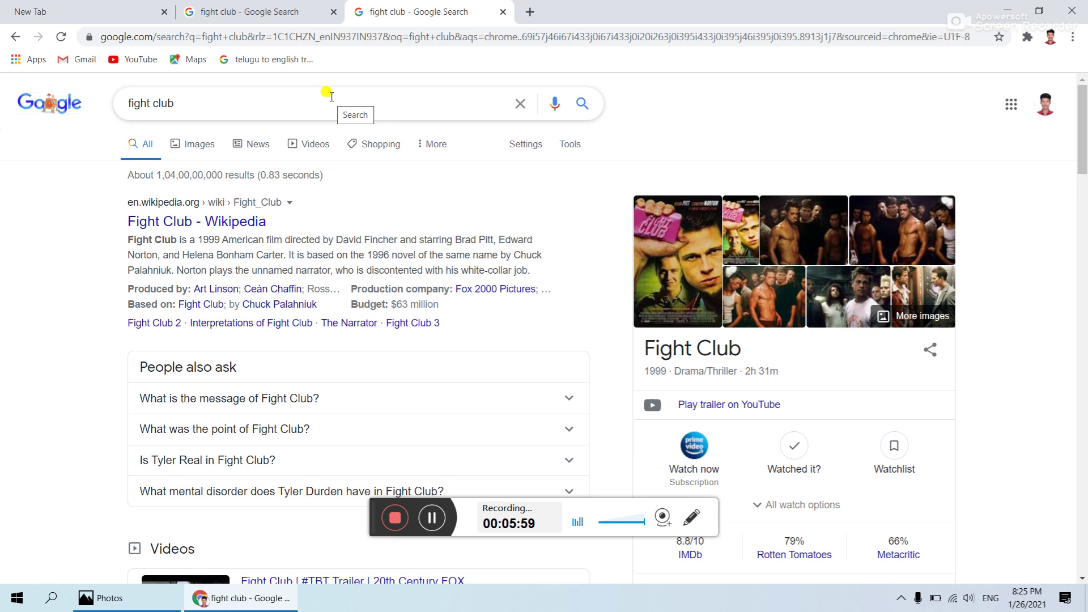
{"action": "left_click", "coordinate": [263, 11]}
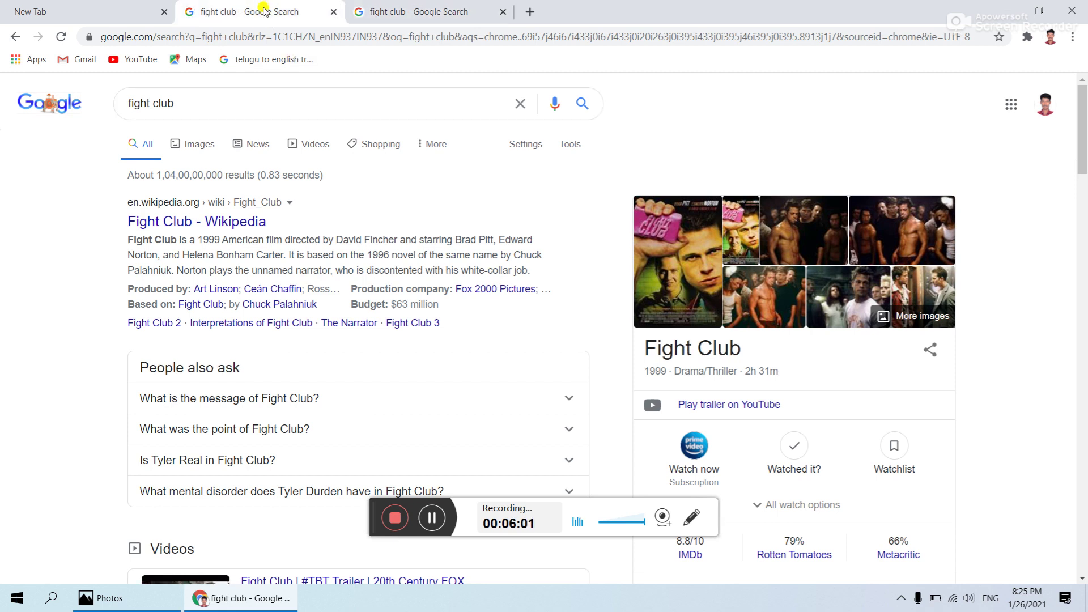
{"action": "left_click", "coordinate": [406, 12]}
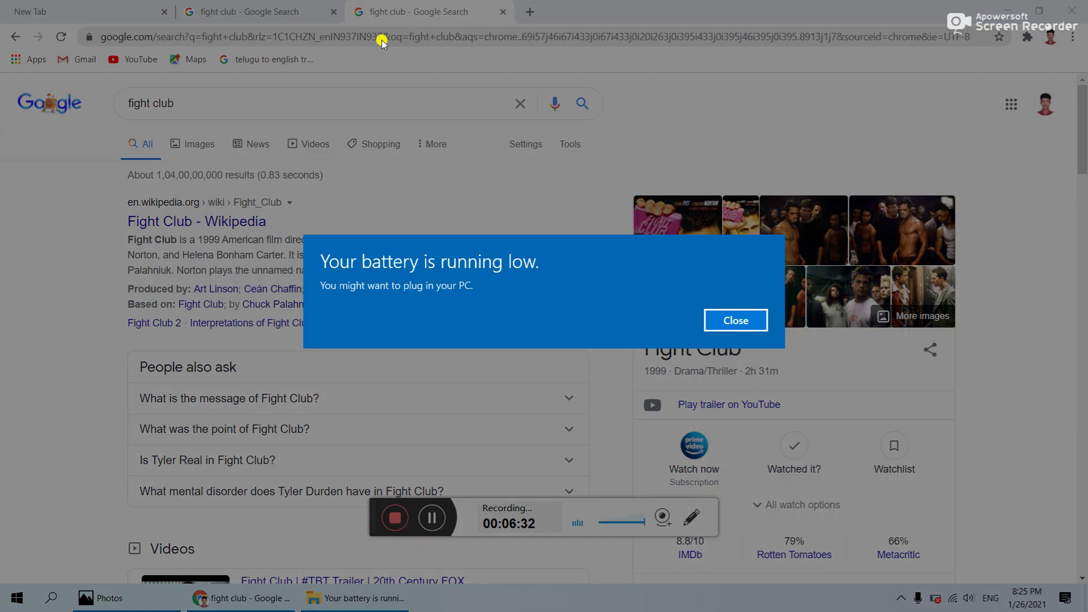
Step: Close the 'Your battery is running low' warning and select the current address
{"action": "left_click", "coordinate": [723, 316]}
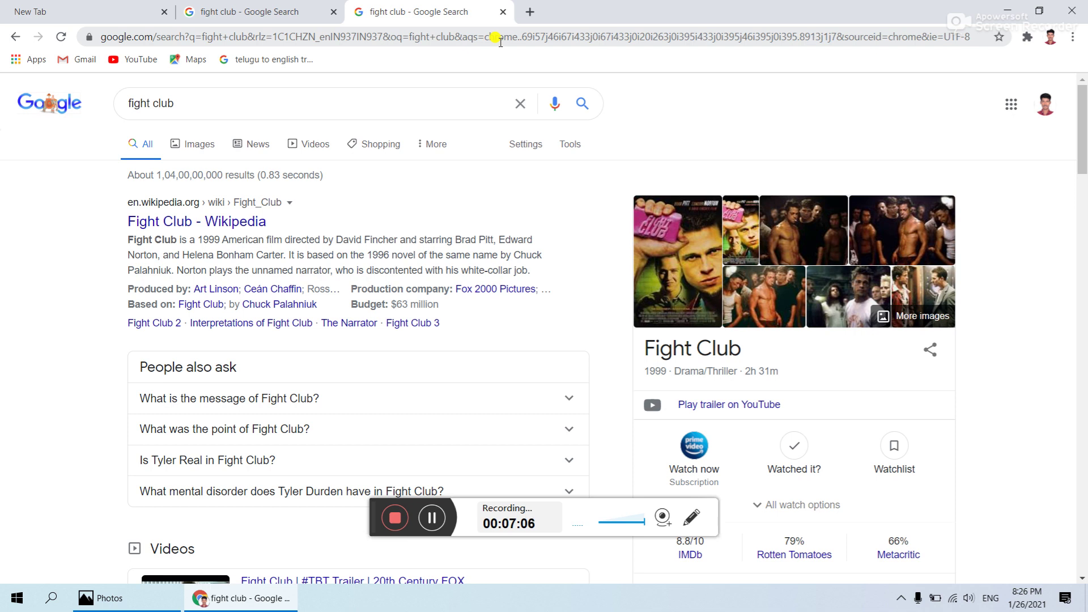
{"action": "left_click", "coordinate": [501, 38]}
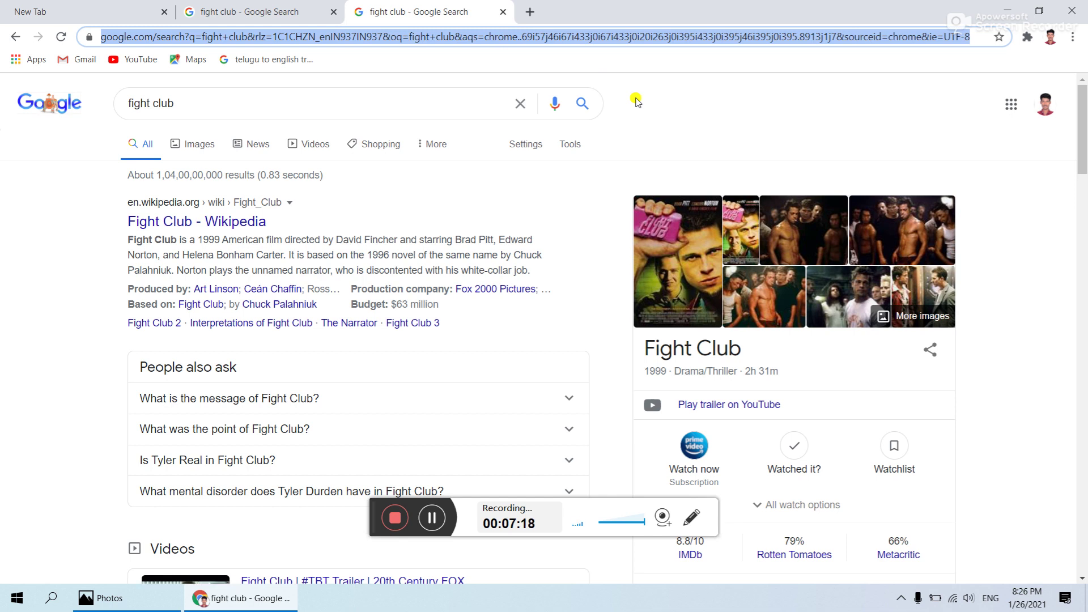
Step: Search Google for 'Fish', dismiss the location request, and begin a new search 'ddo request ap'
{"action": "type", "text": "Fish"}
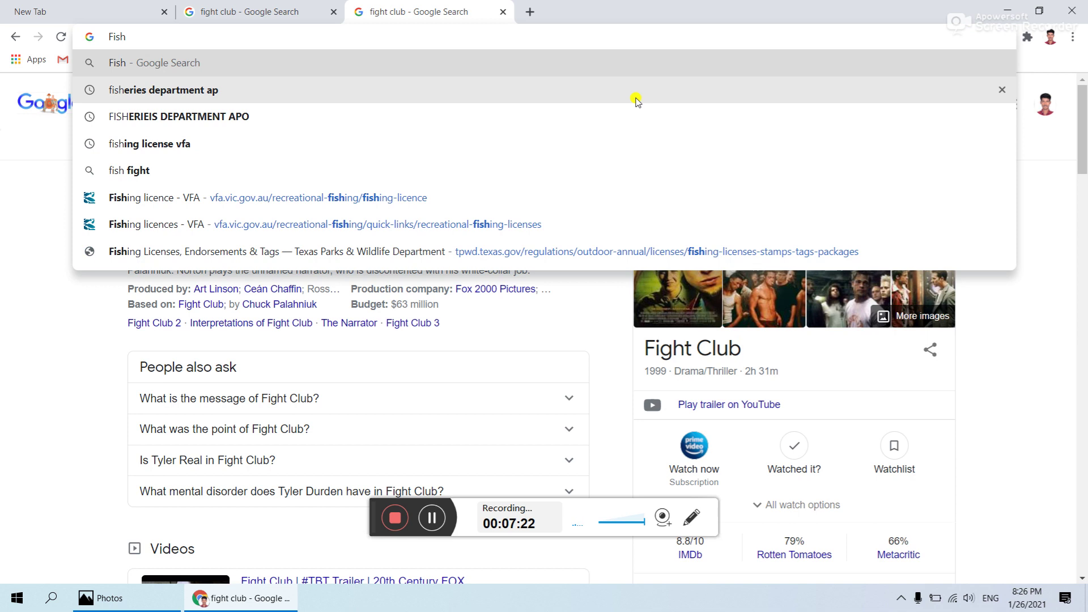
{"action": "key", "text": "Return"}
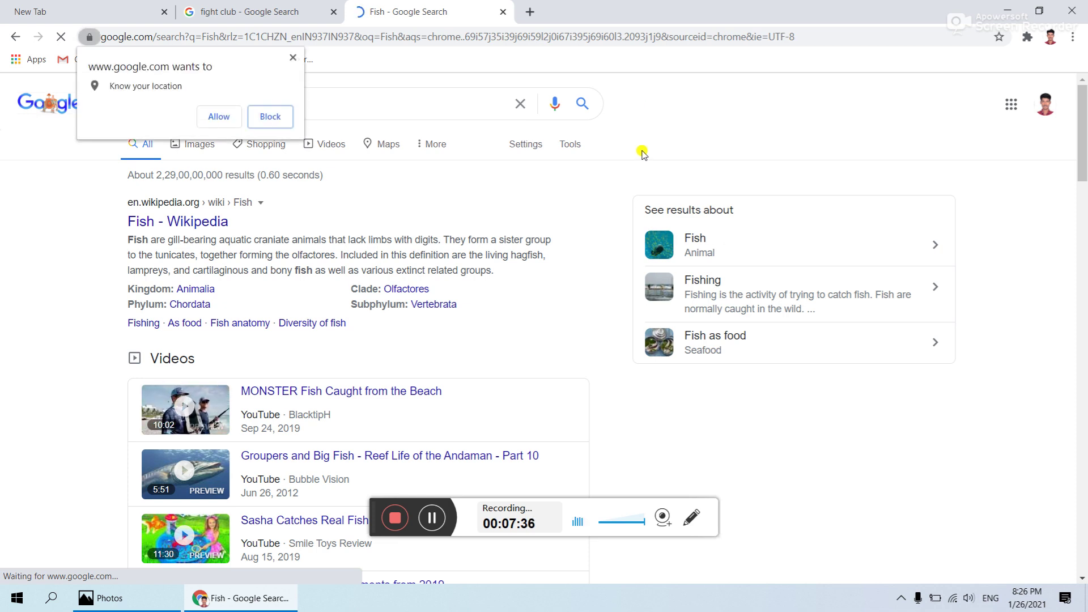
{"action": "left_click", "coordinate": [293, 57]}
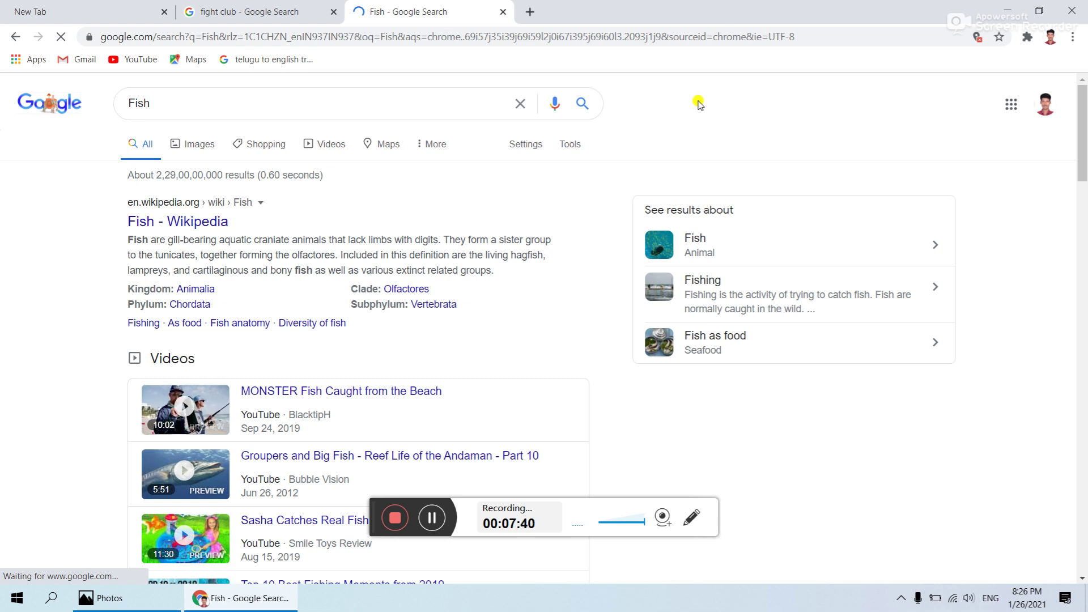
{"action": "key", "text": "ctrl+l"}
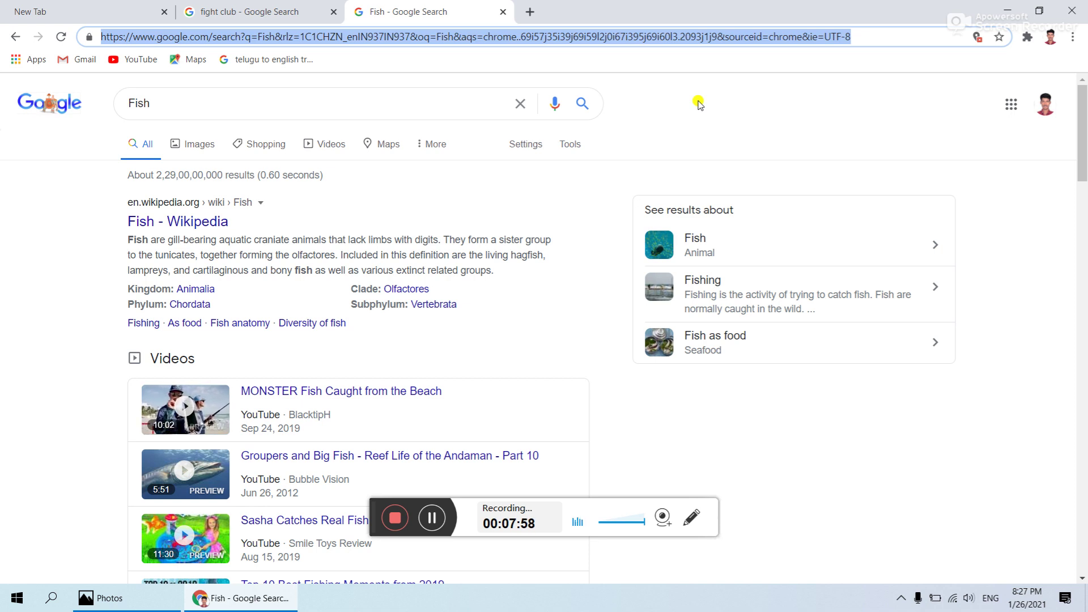
{"action": "type", "text": "ddo request a"}
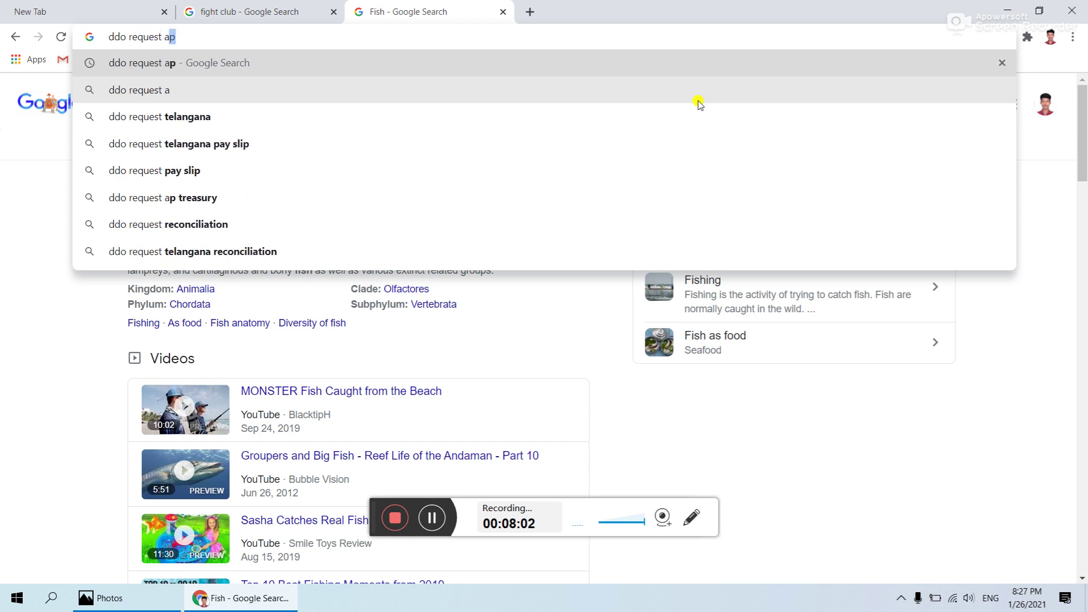
{"action": "type", "text": "p"}
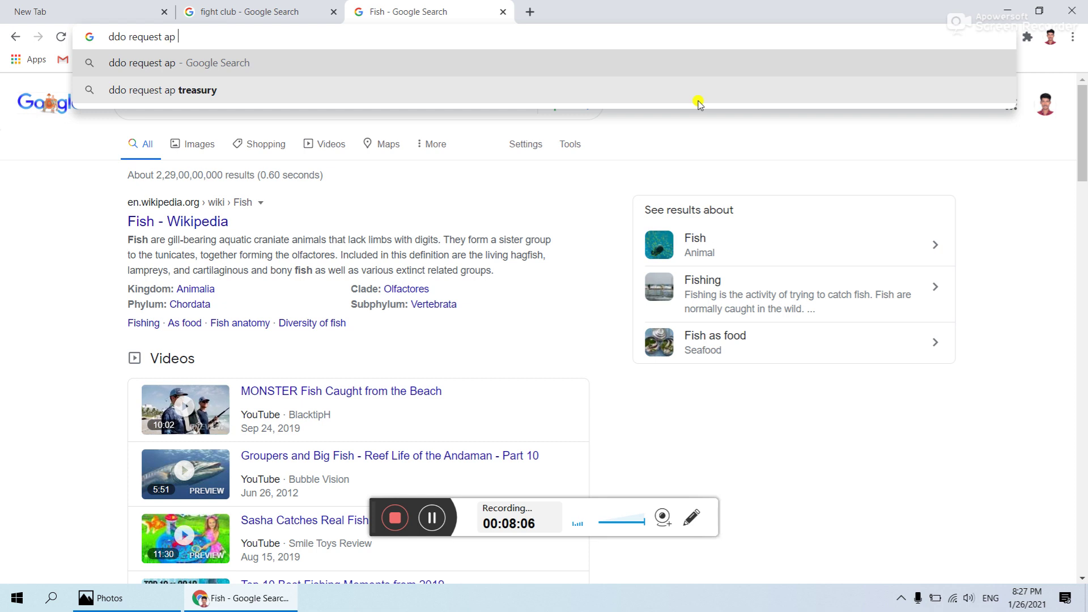
Step: Run the 'ddo request ap' search in the third tab, then bring the shortcut-keys image forward
{"action": "key", "text": "Return"}
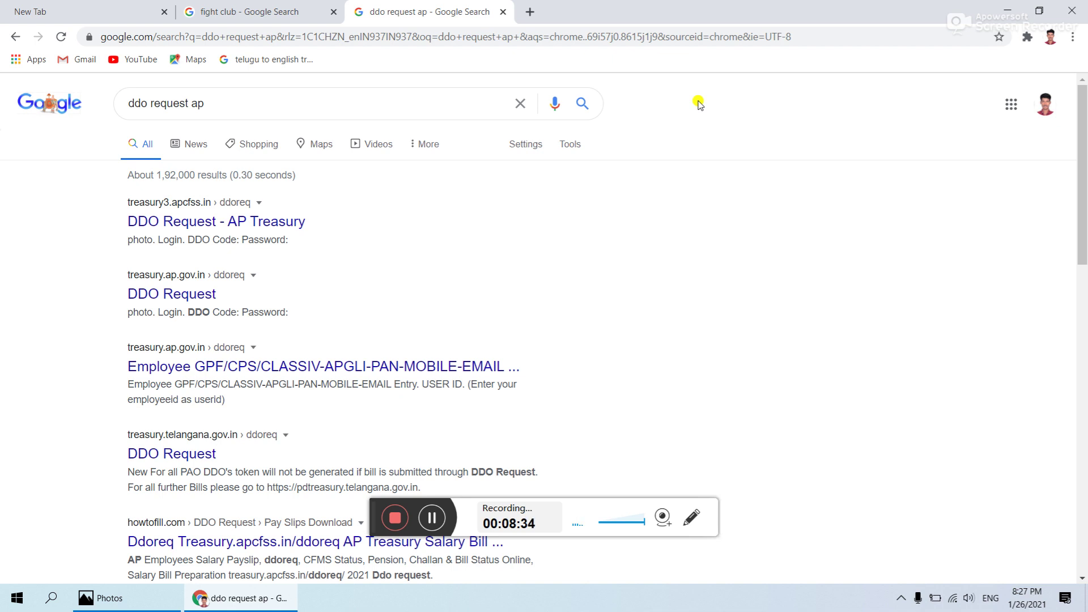
{"action": "key", "text": "alt+Tab"}
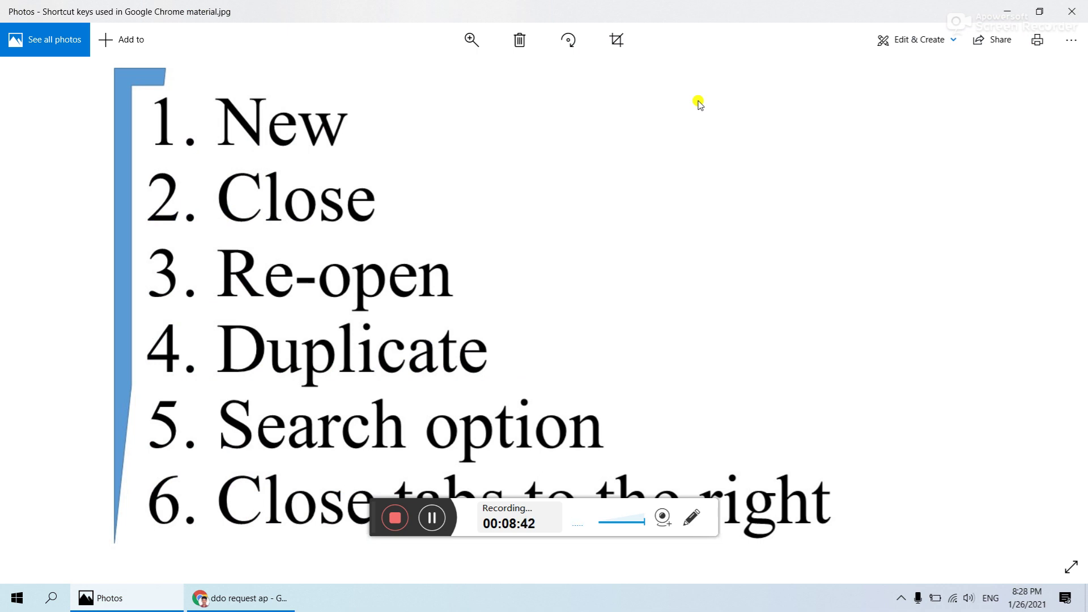
Step: Back in Chrome, close all tabs to the right of New Tab, then close that window with Ctrl+W
{"action": "key", "text": "alt+Tab"}
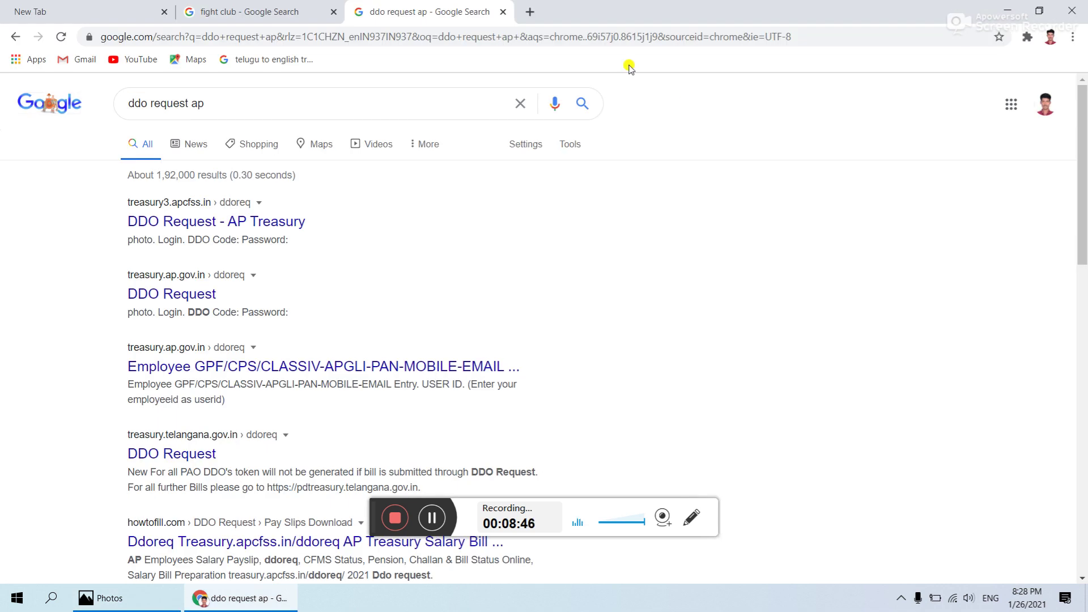
{"action": "left_click", "coordinate": [55, 14]}
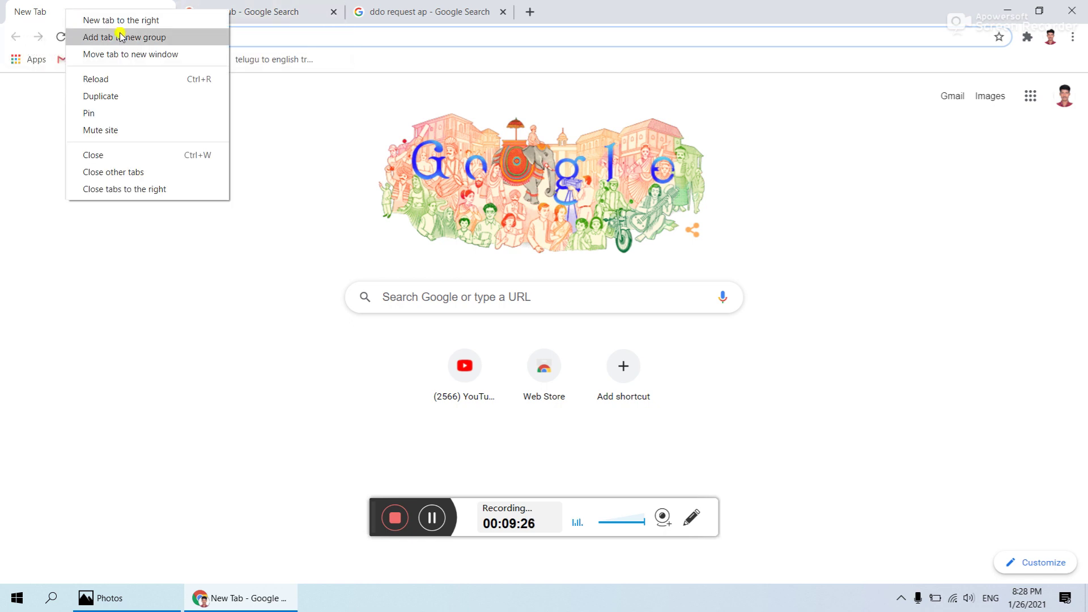
{"action": "left_click", "coordinate": [133, 193]}
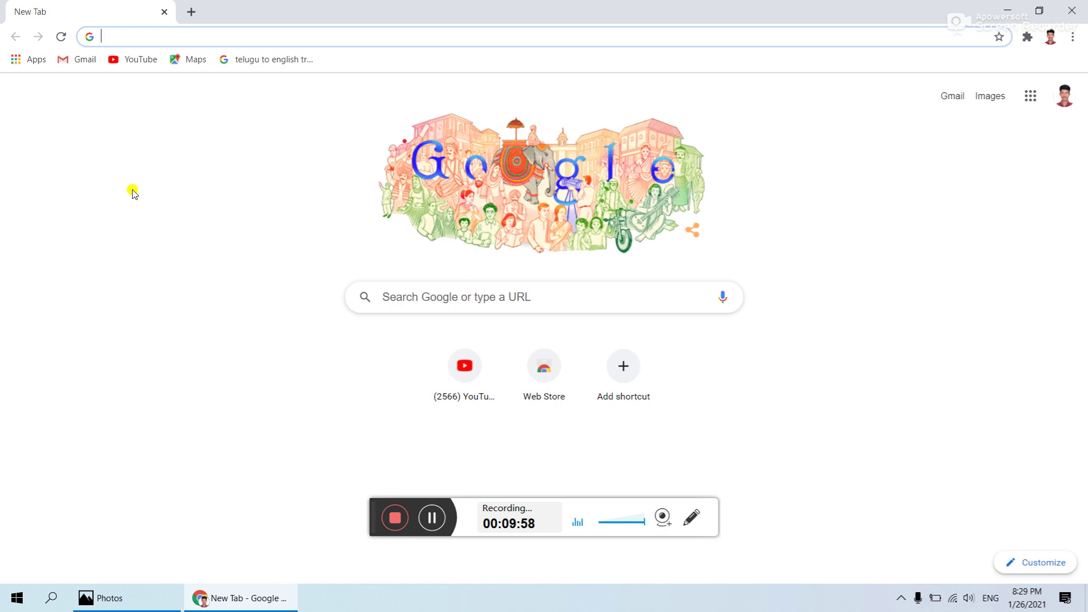
{"action": "key", "text": "ctrl+w"}
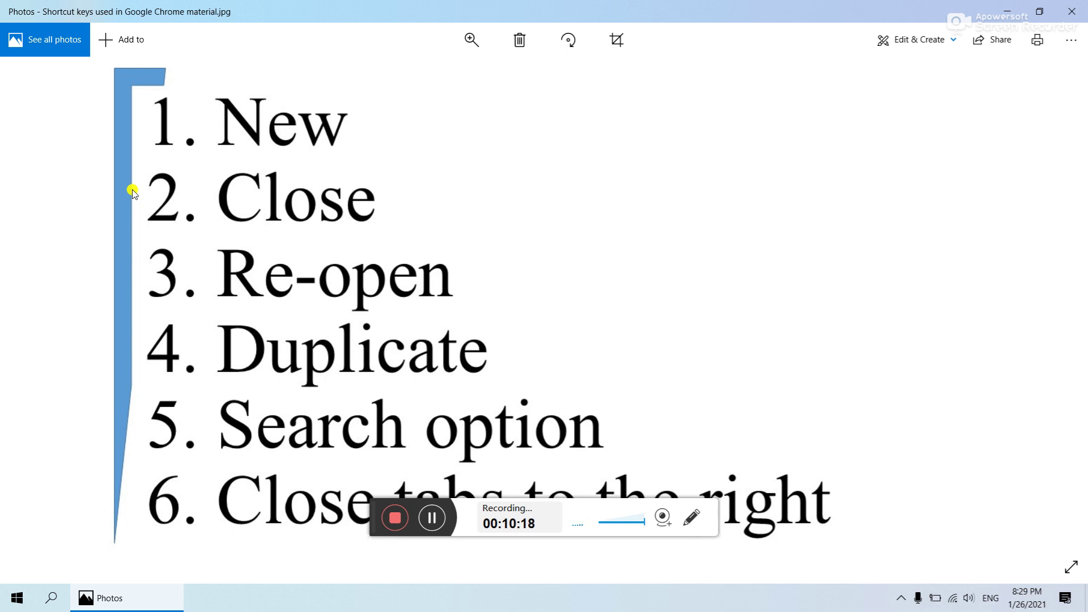
Step: Close the Photos shortcut-keys image with Alt+F4 to reveal the bare desktop
{"action": "key", "text": "alt+F4"}
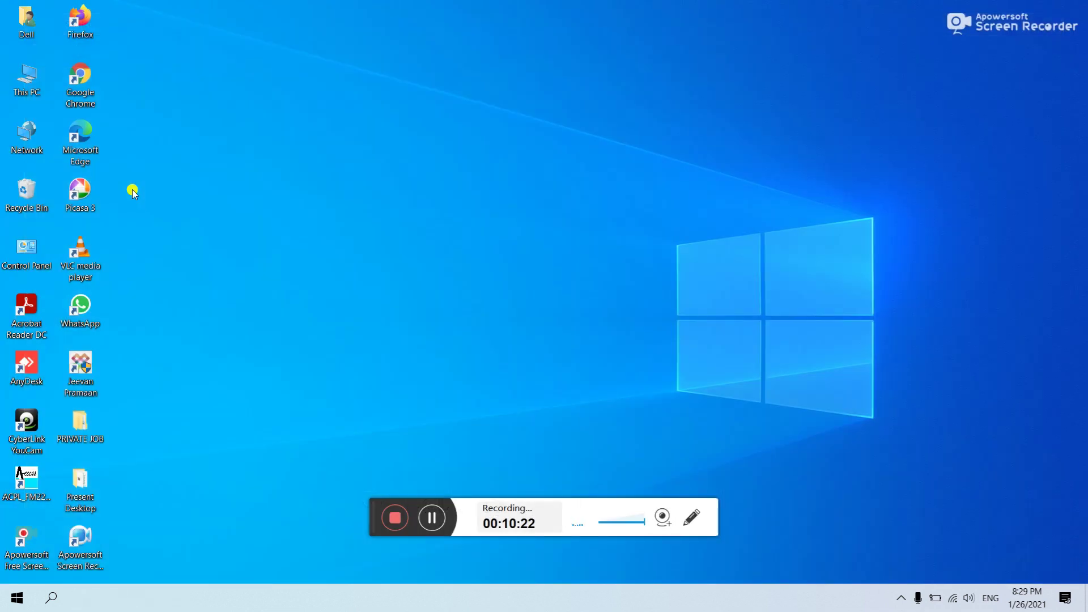